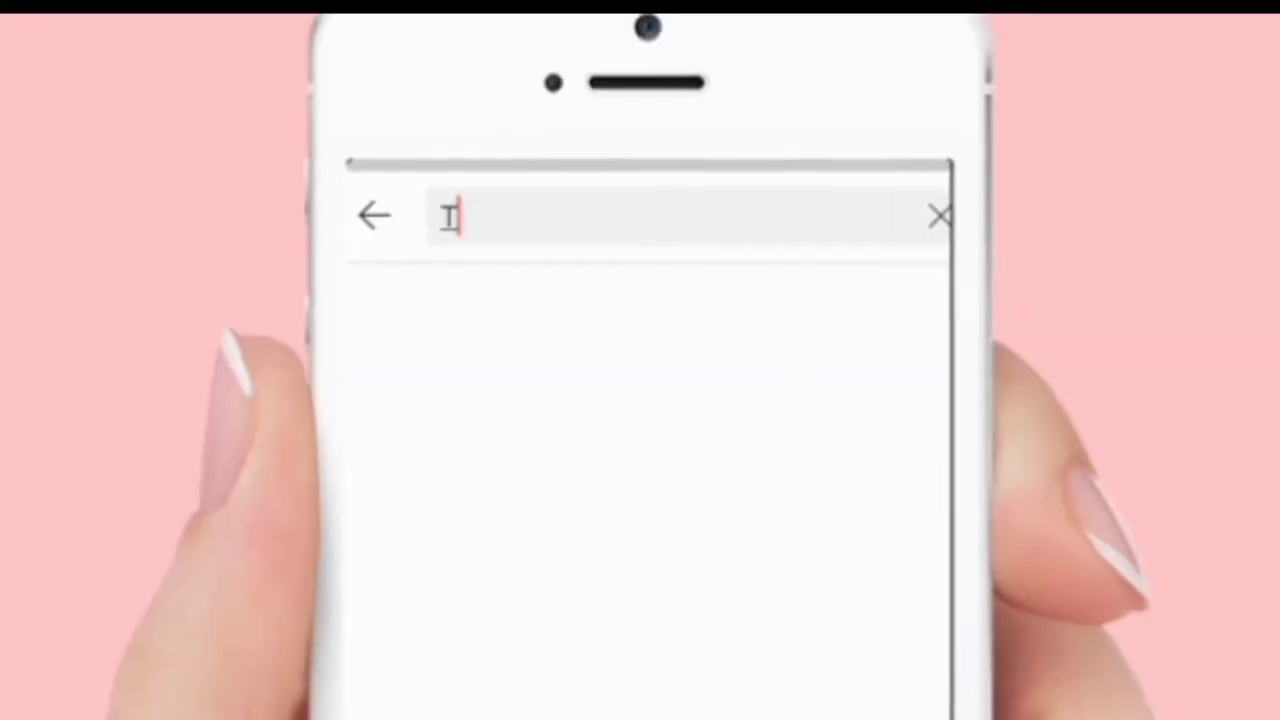
# - Search YouTube for 'Tarannum Computer Academy'
pyautogui.write('Tarannum Computer Academy')
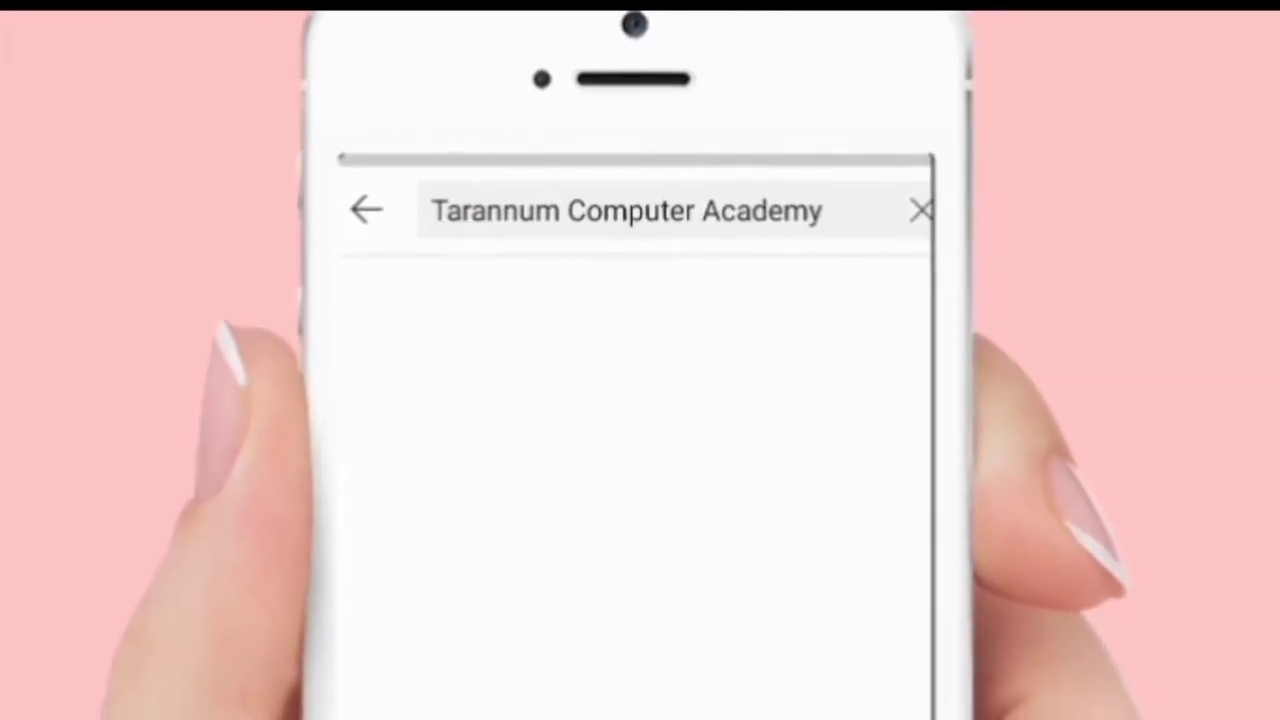
pyautogui.press('Return')
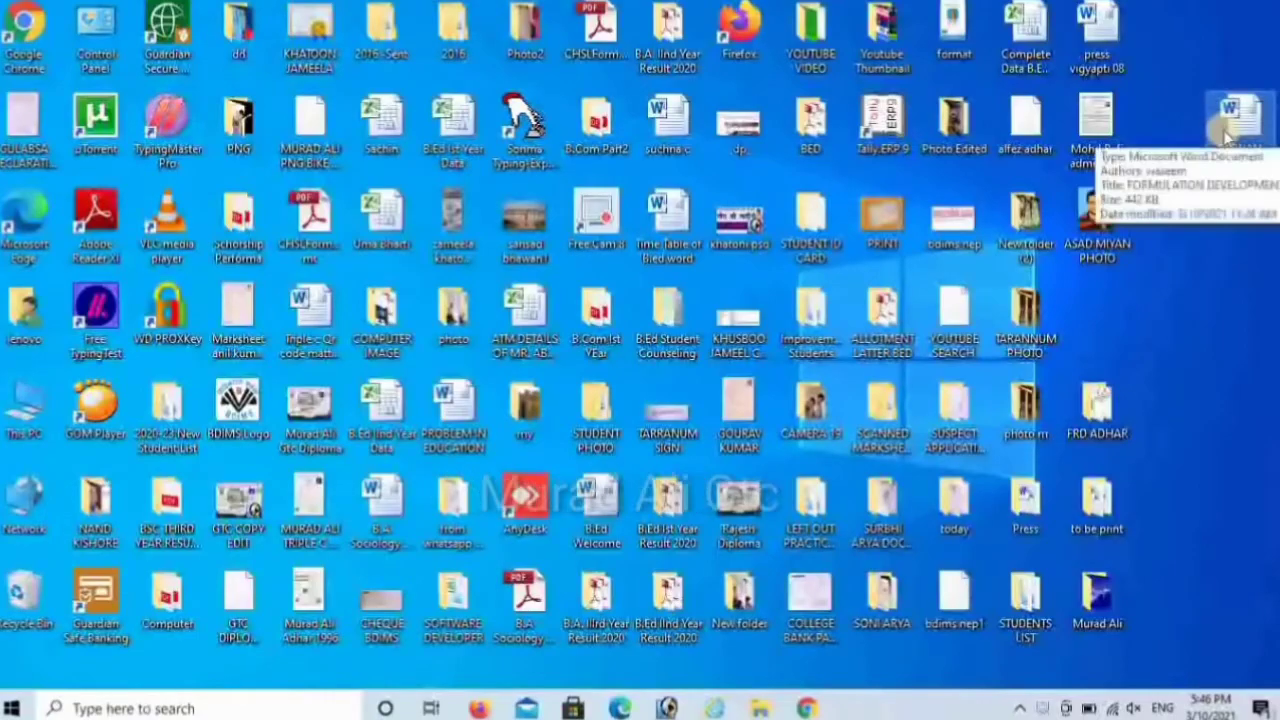
pyautogui.doubleClick(1245, 260)
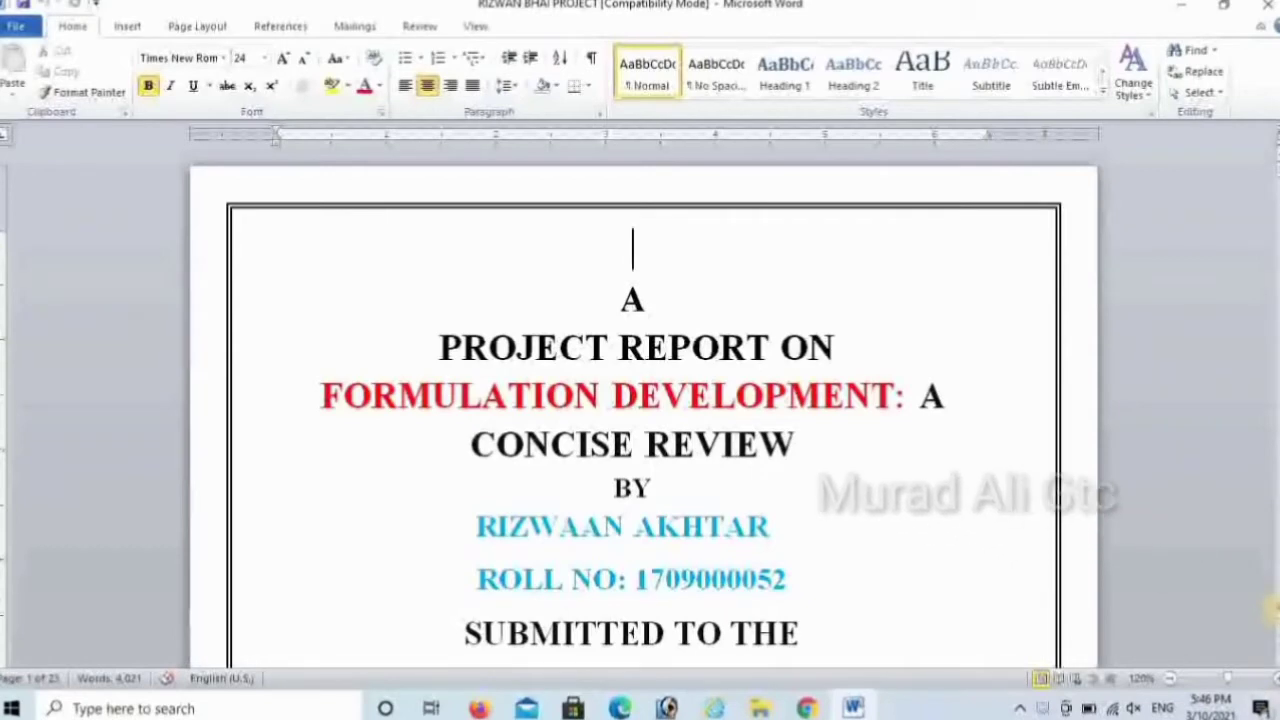
pyautogui.scroll(-1, 640, 400)
pyautogui.scroll(-1, 640, 400)
pyautogui.scroll(-1, 640, 400)
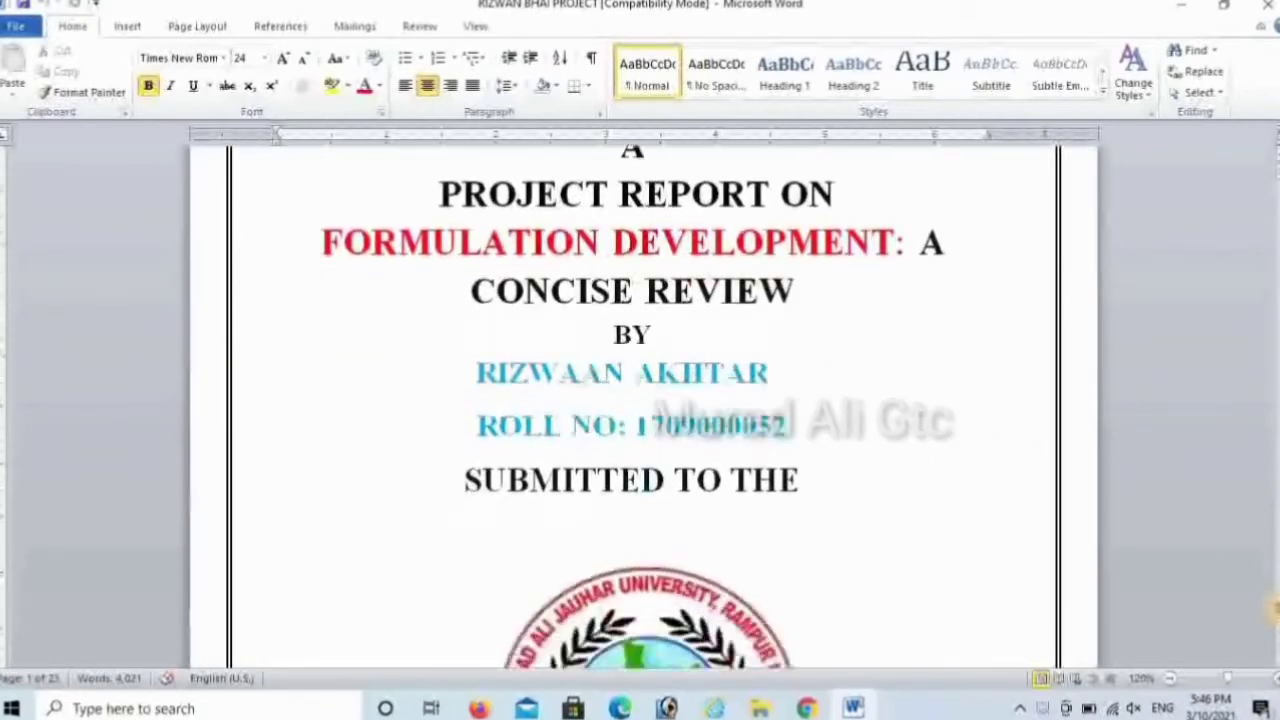
pyautogui.scroll(-2, 640, 400)
pyautogui.scroll(-2, 640, 400)
pyautogui.scroll(-2, 640, 400)
pyautogui.scroll(-2, 640, 400)
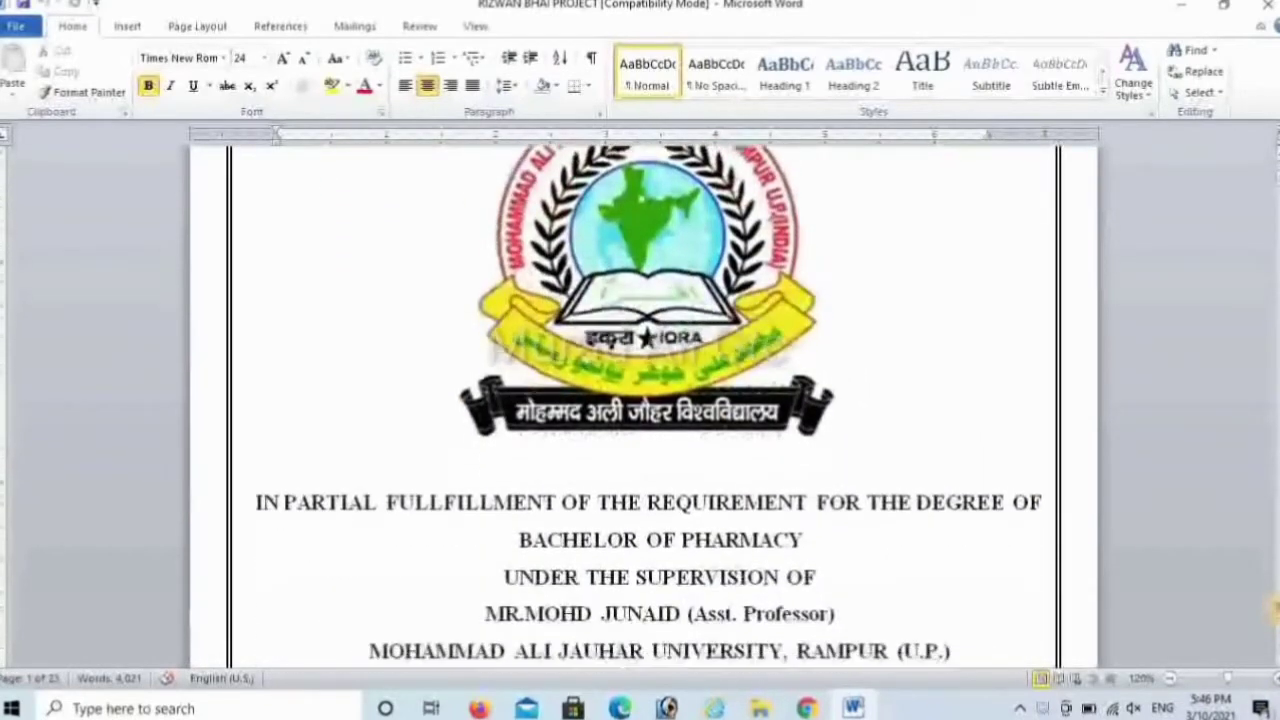
pyautogui.scroll(-2, 640, 400)
pyautogui.scroll(-2, 640, 400)
pyautogui.scroll(-2, 640, 400)
pyautogui.scroll(-2, 640, 400)
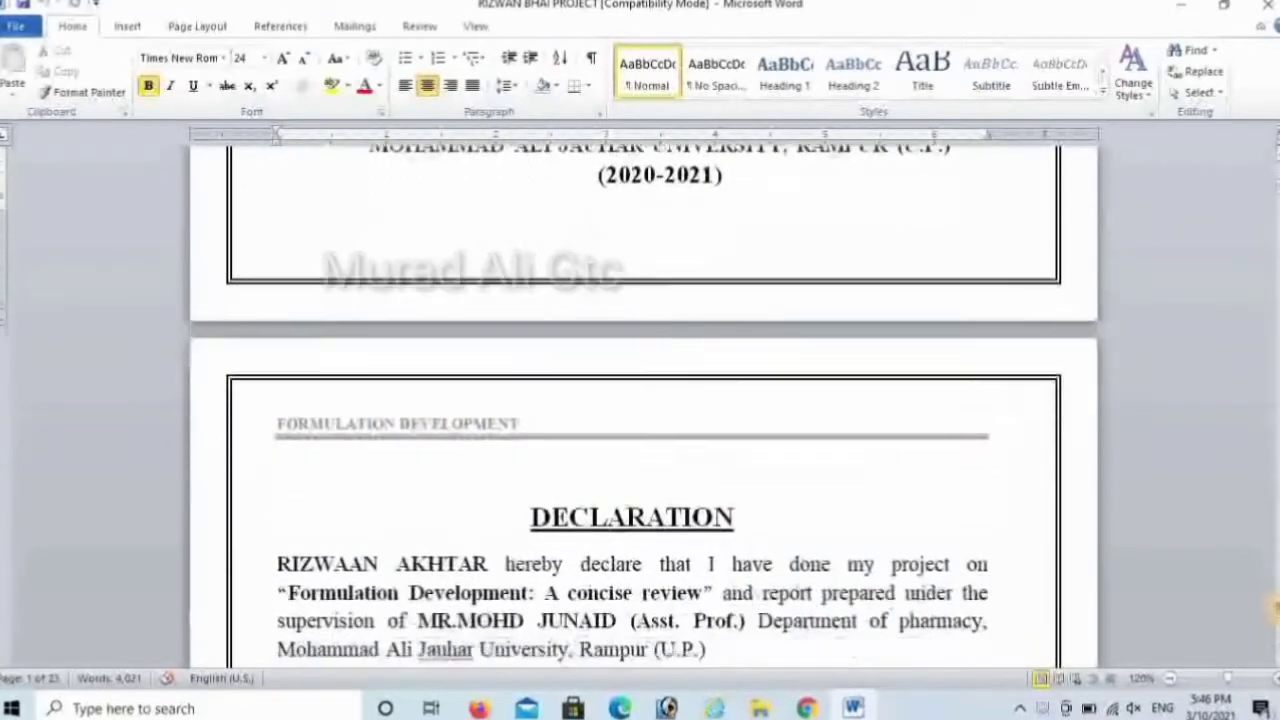
pyautogui.scroll(-2, 640, 400)
pyautogui.scroll(-2, 640, 400)
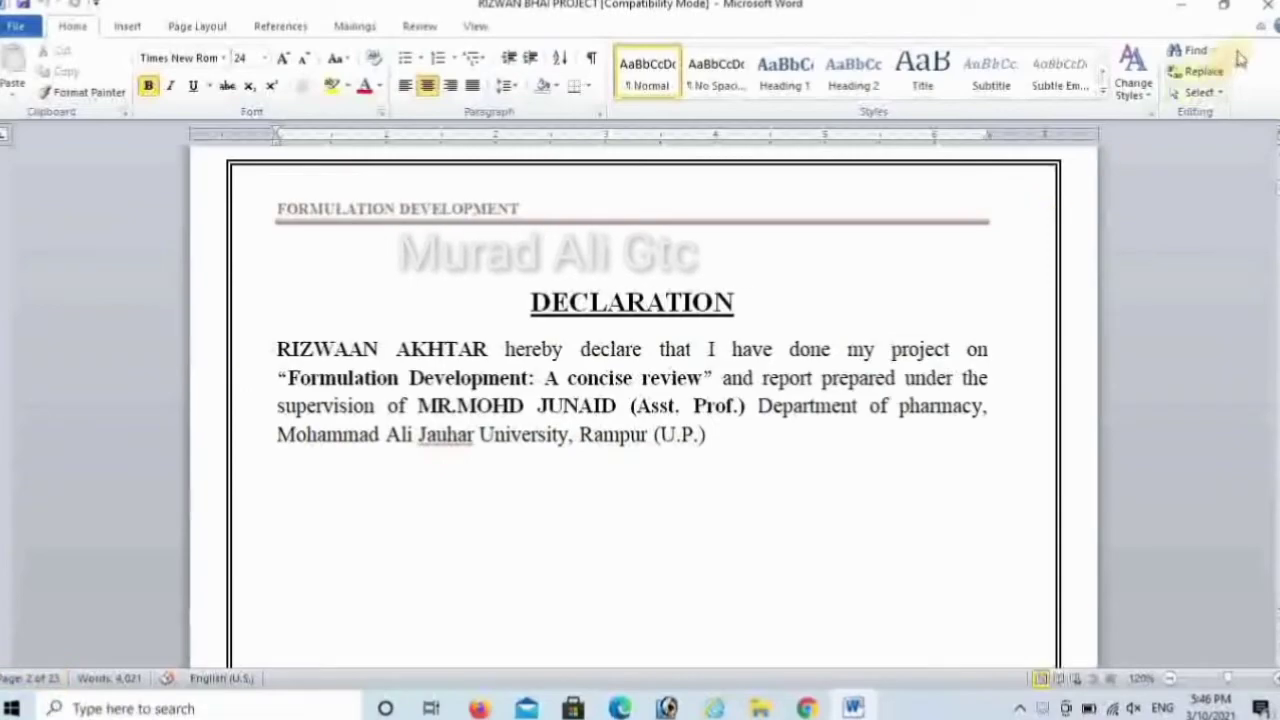
pyautogui.click(1268, 5)
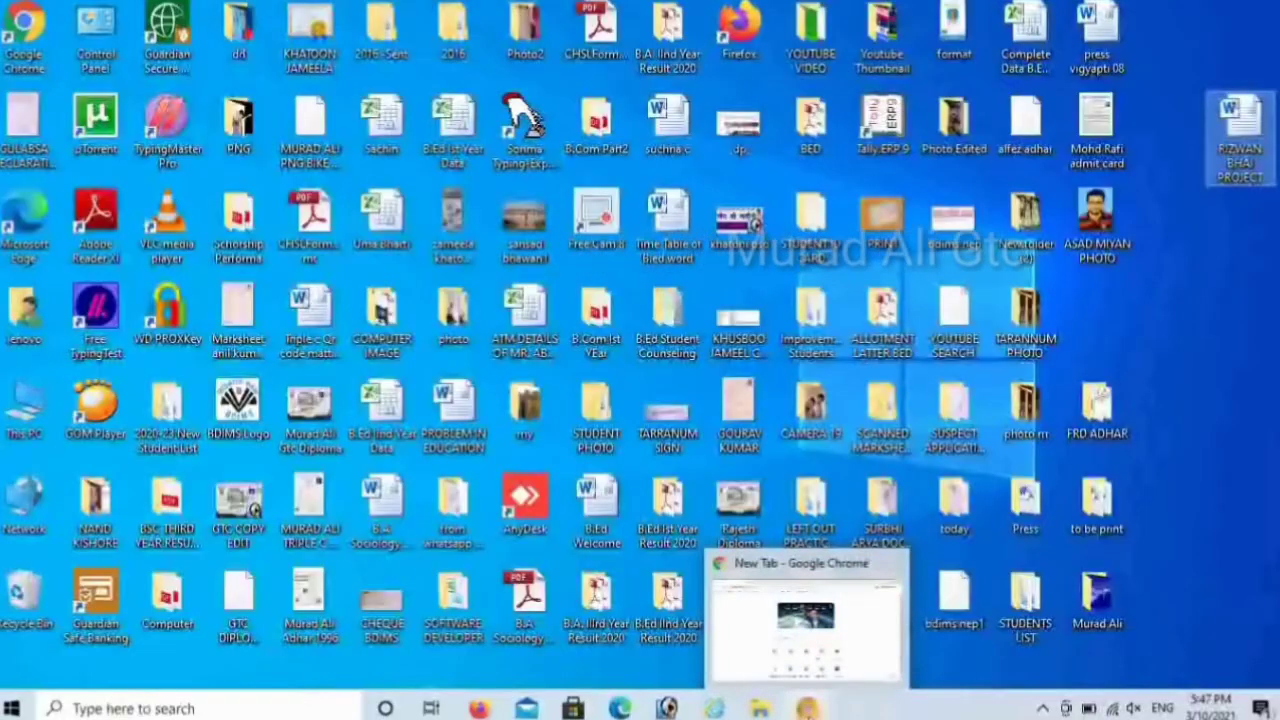
# - Bring Chrome back, go to ilovepdf.com and scroll down to the PDF tool grid
pyautogui.click(806, 708)
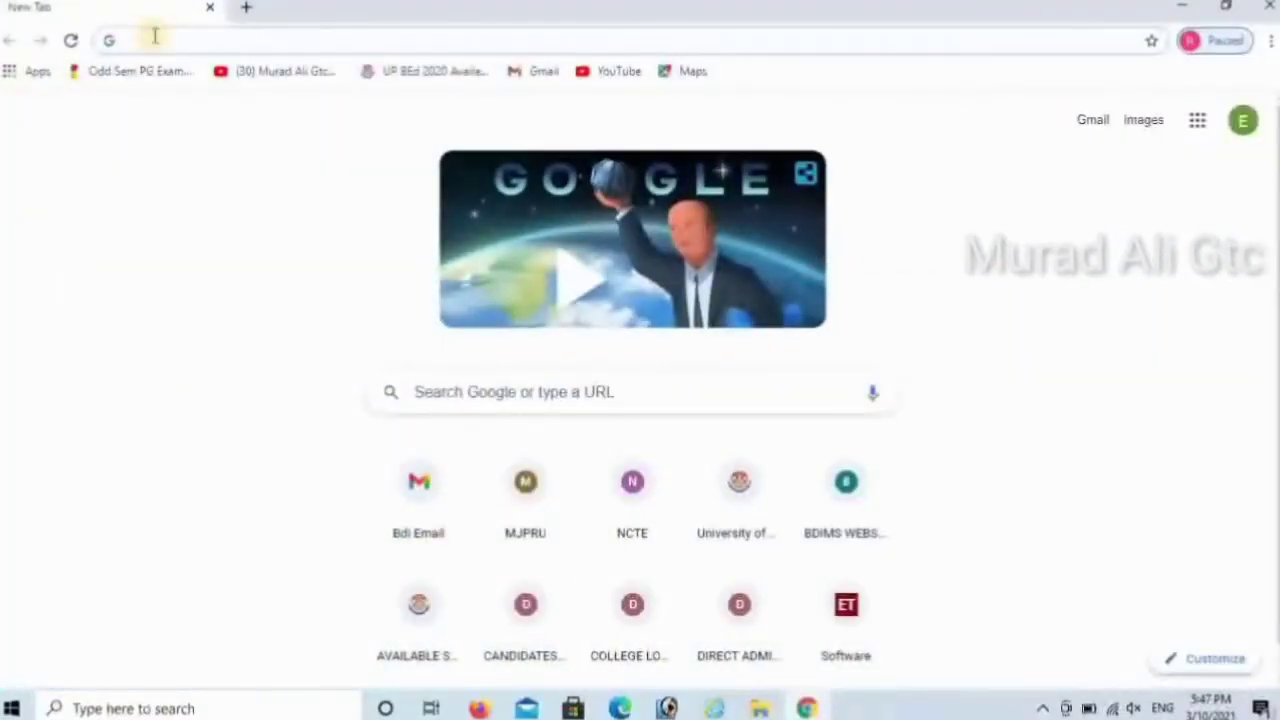
pyautogui.write('ilov')
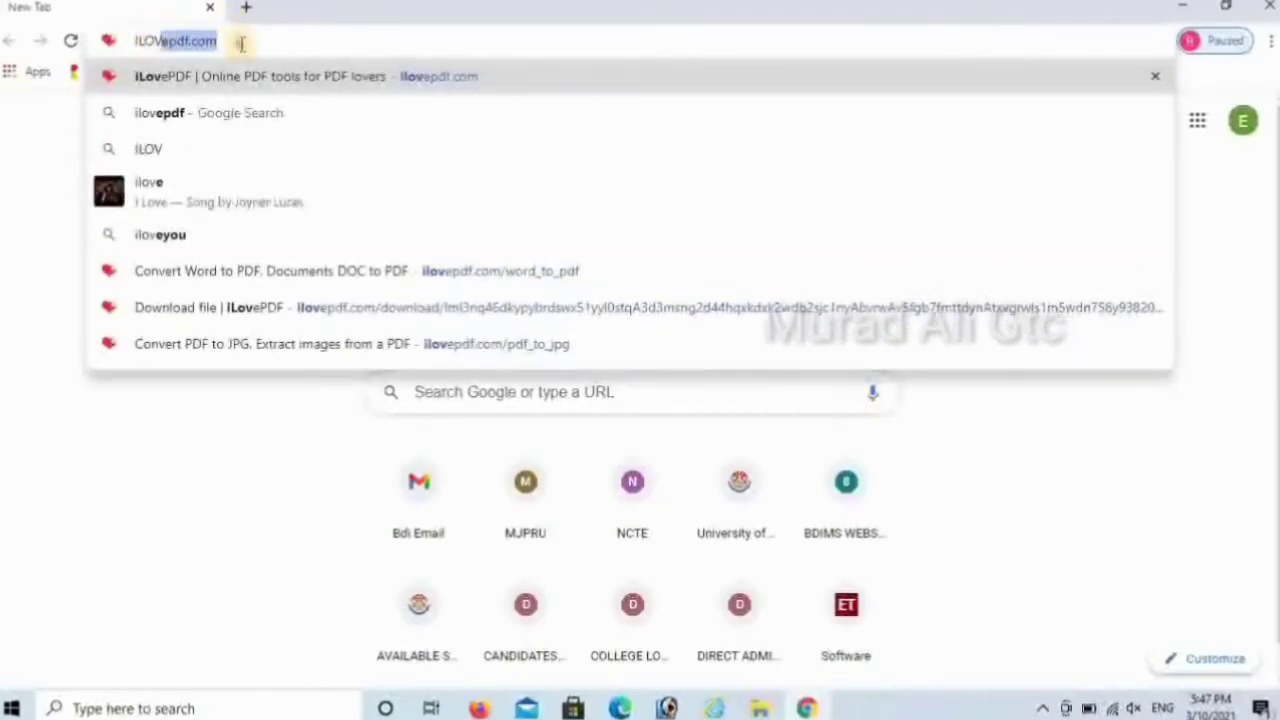
pyautogui.press('Return')
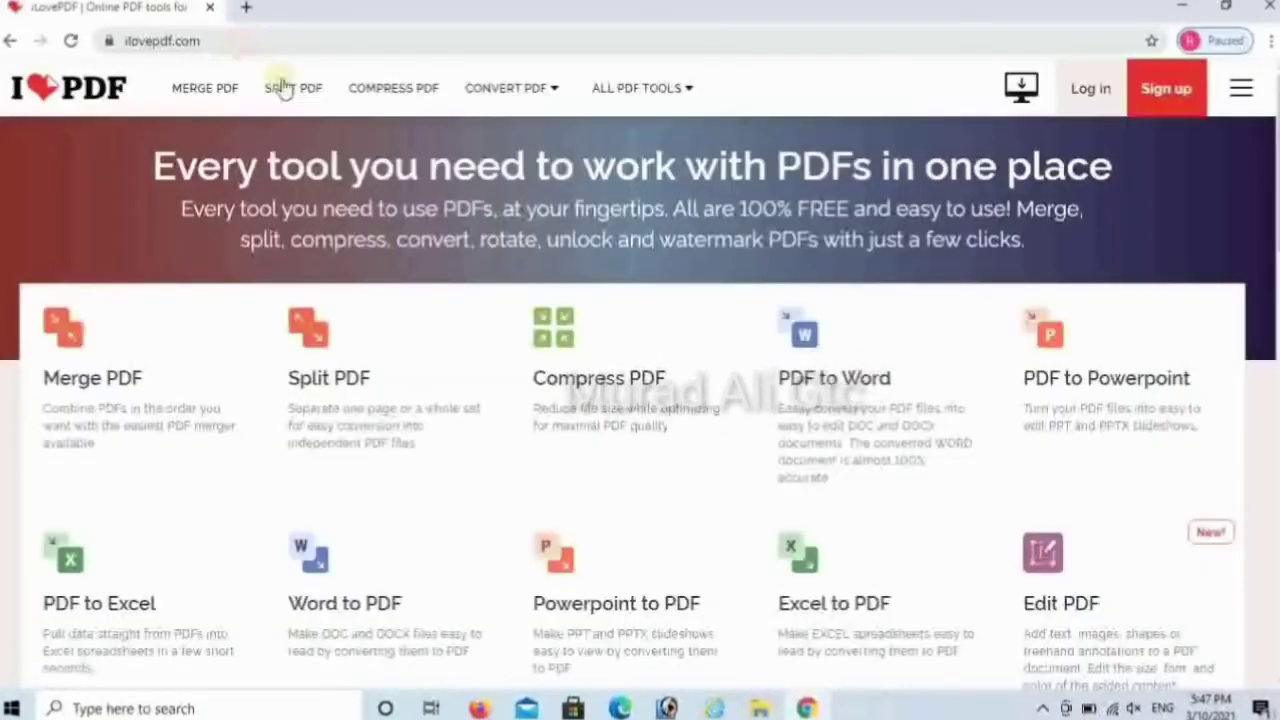
pyautogui.scroll(-2, 283, 90)
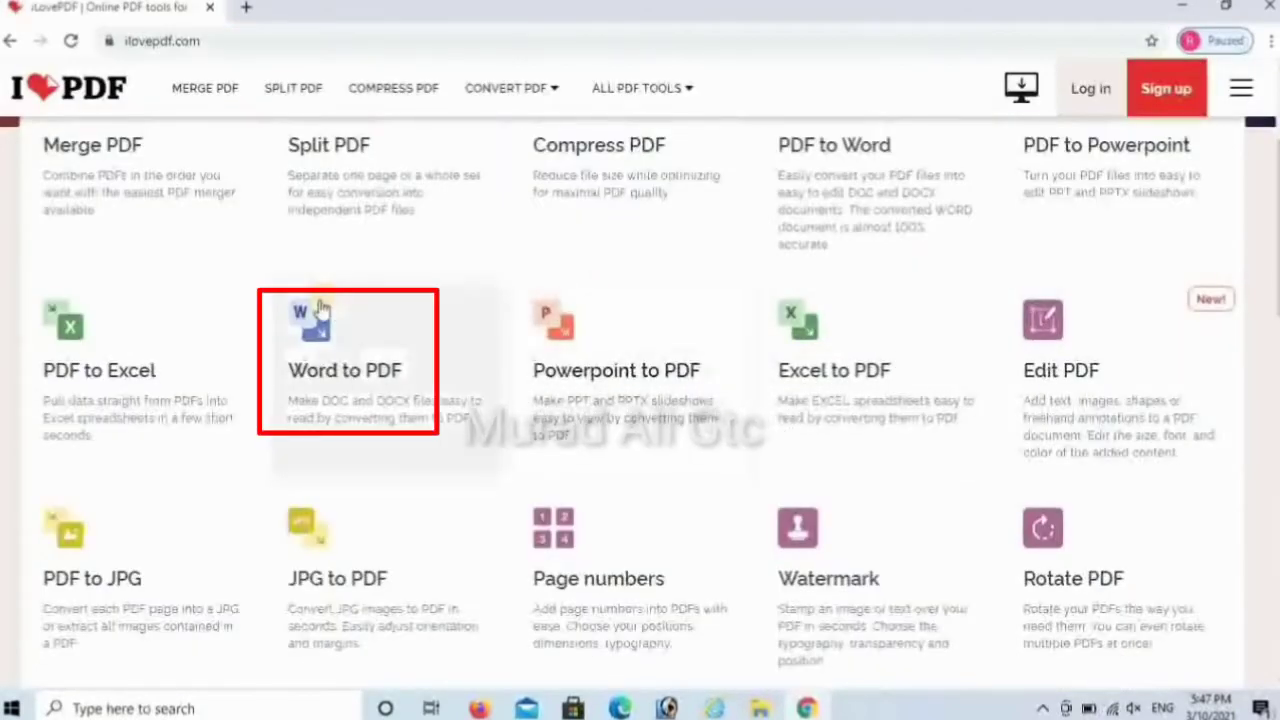
# - Choose the Word to PDF tool and bring up the Select WORD files picker
pyautogui.click(311, 380)
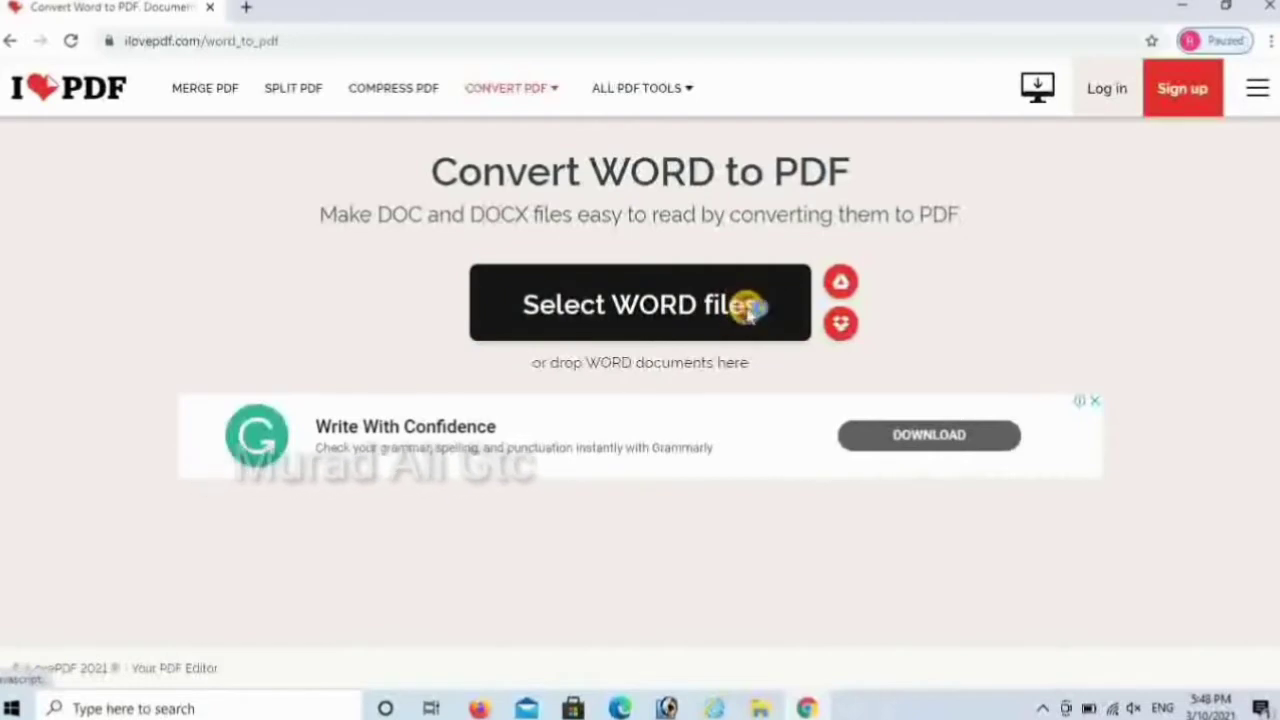
pyautogui.click(748, 310)
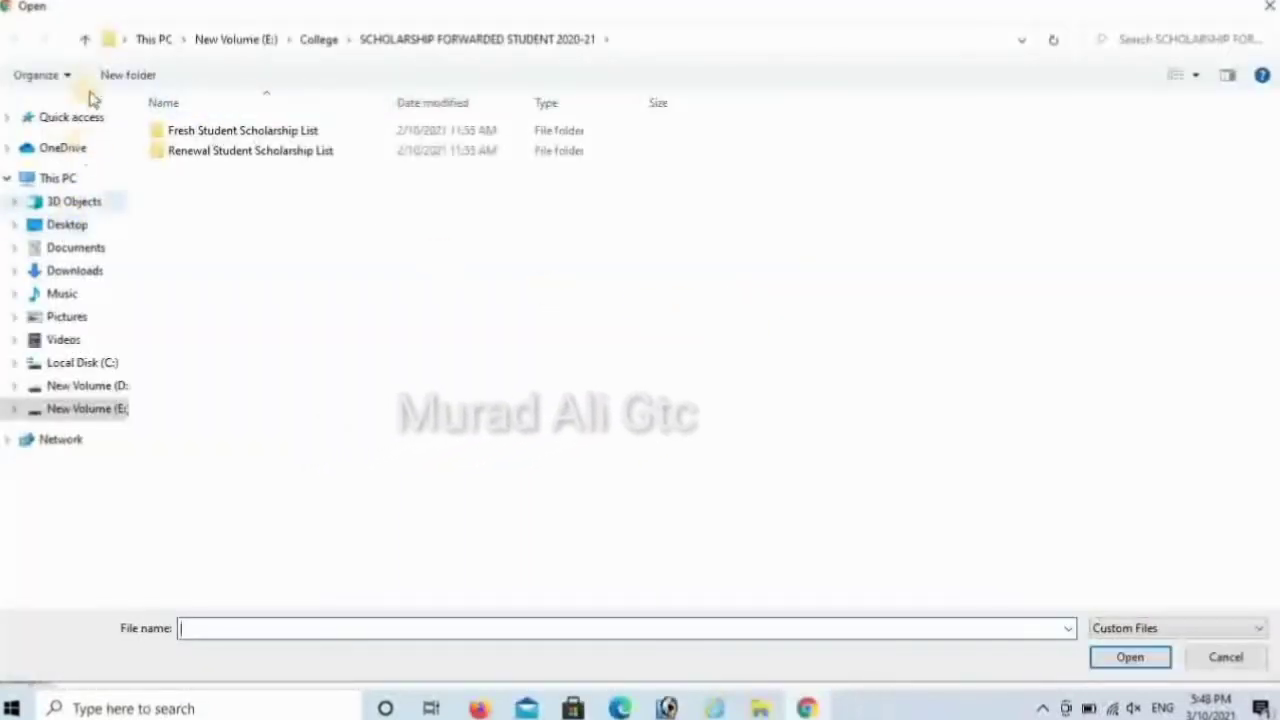
# - Upload RIZWAN BHAI PROJECT.docx from the Desktop folder
pyautogui.click(85, 228)
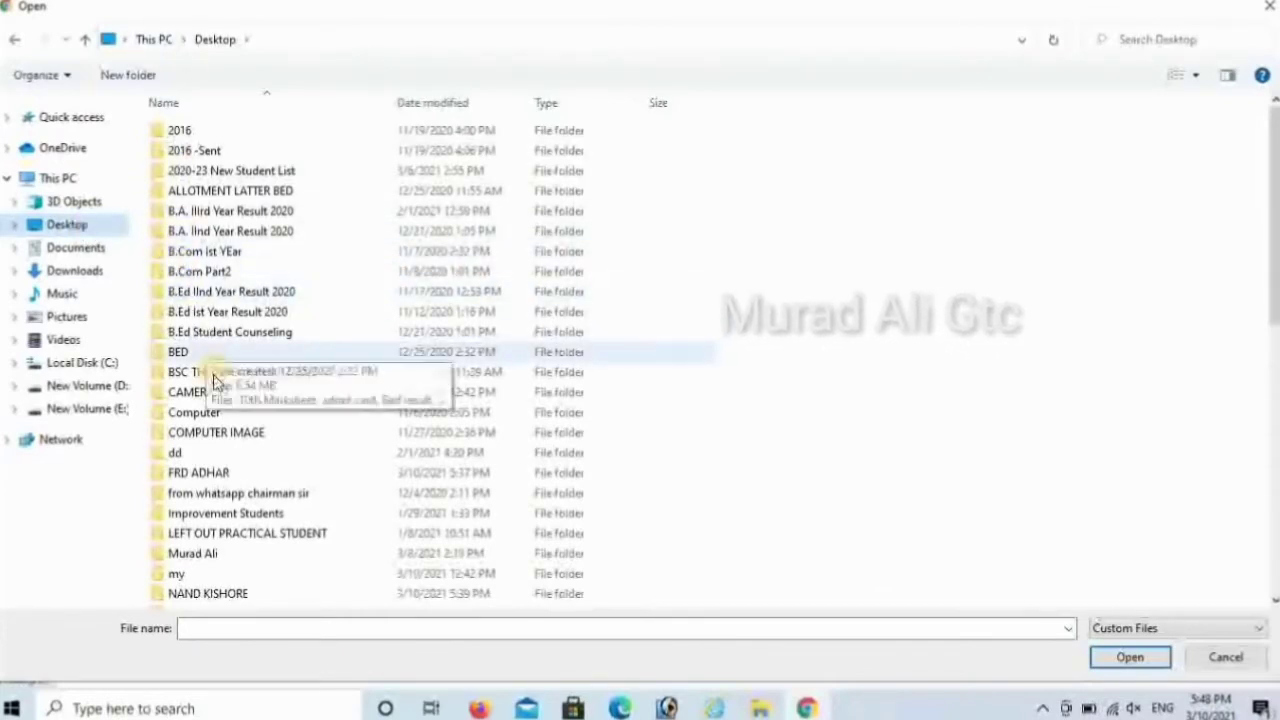
pyautogui.click(222, 294)
pyautogui.press('r')
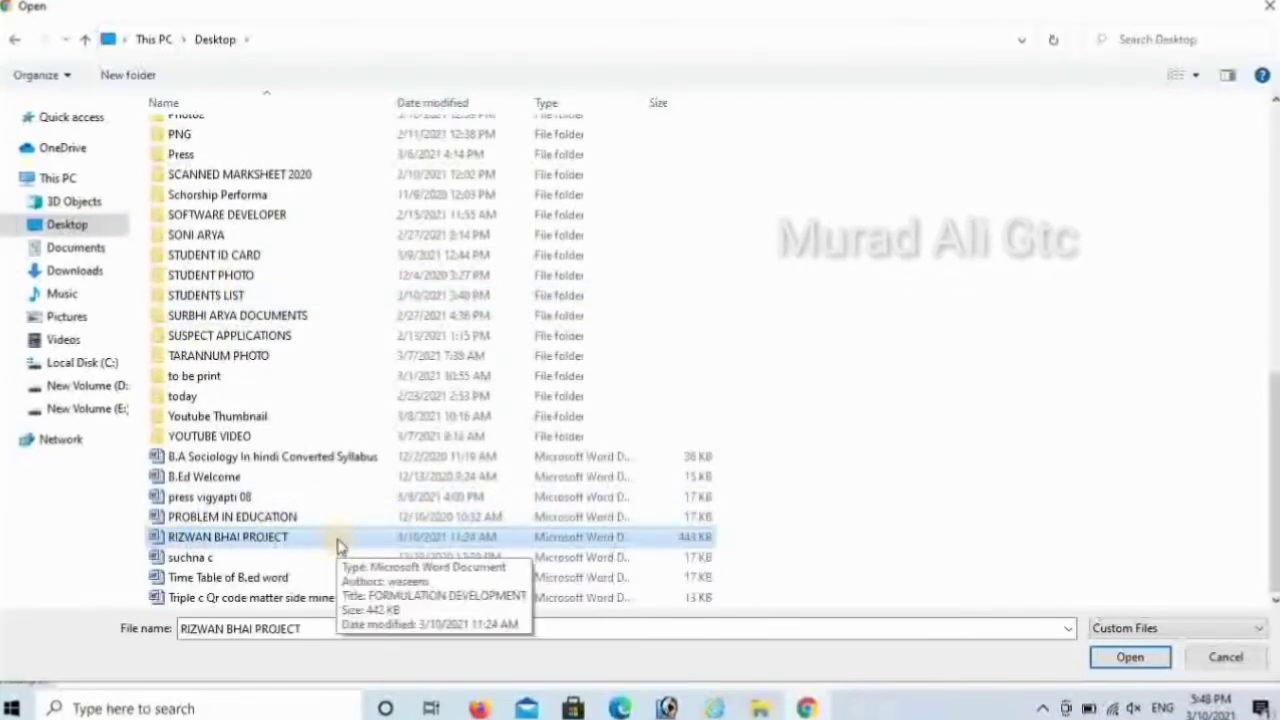
pyautogui.doubleClick(337, 540)
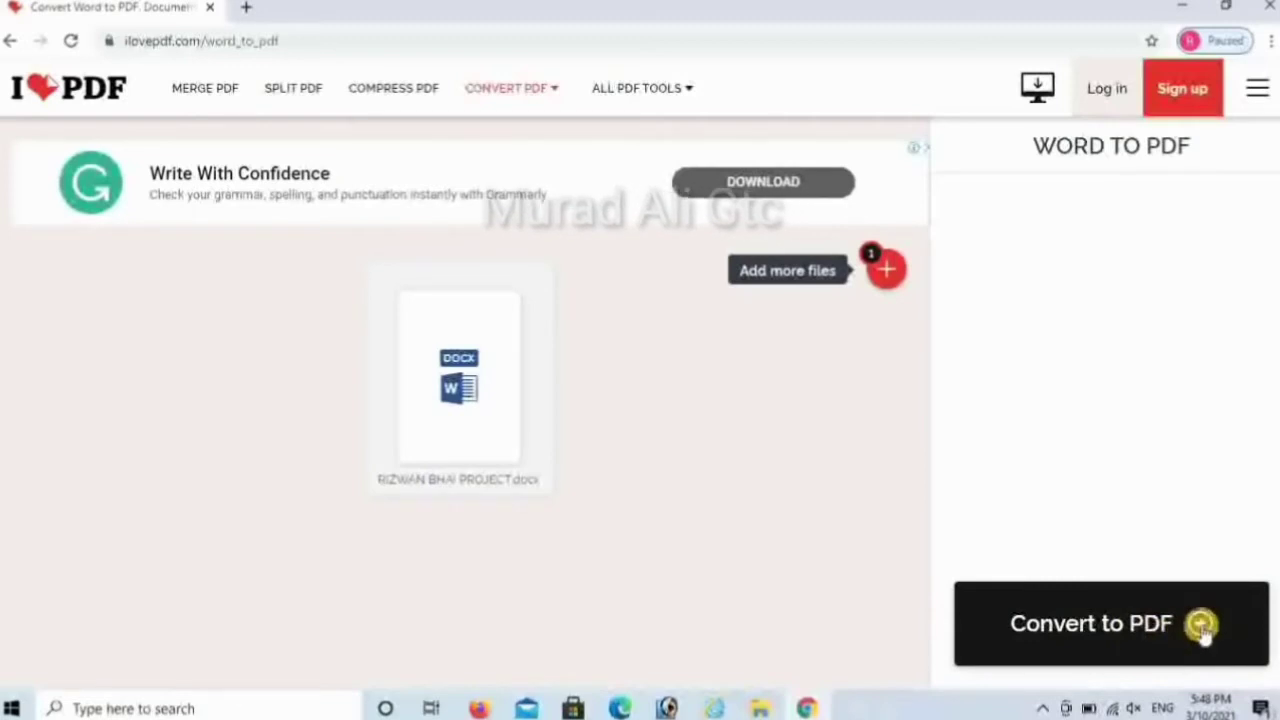
# - Run Convert to PDF on the uploaded project report
pyautogui.click(1124, 648)
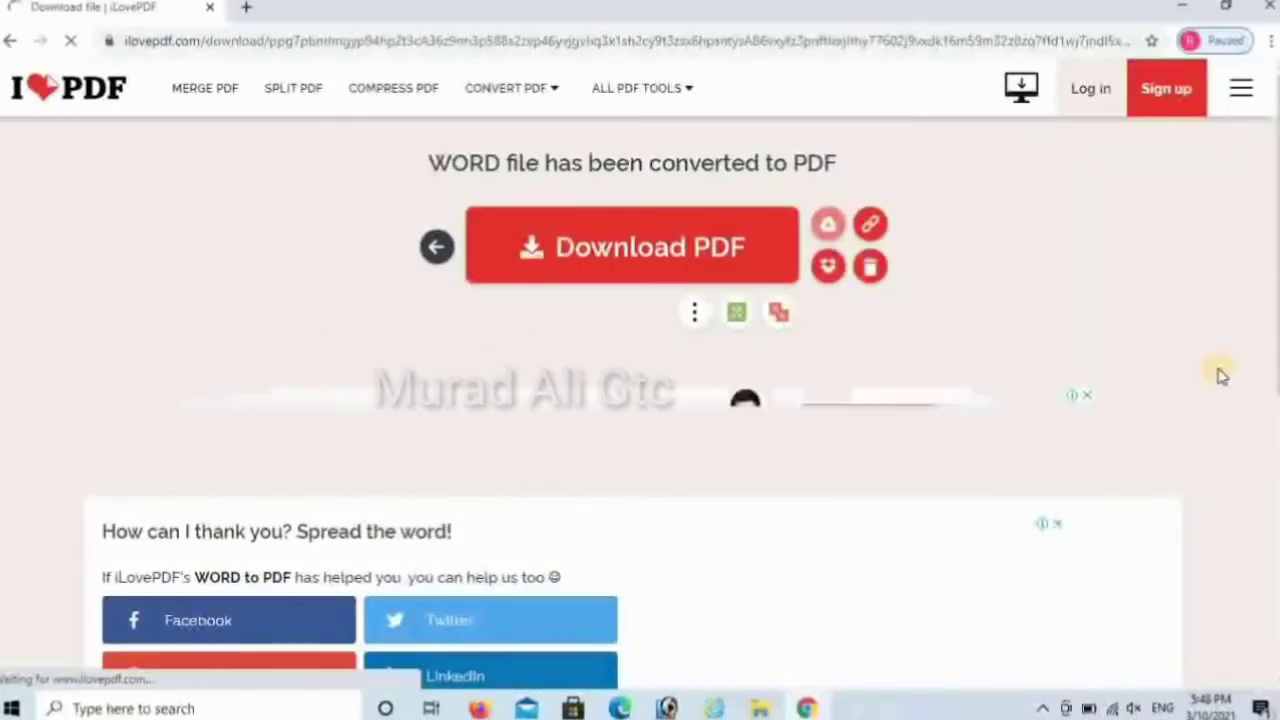
# - Download the converted project report PDF, saving two copies
pyautogui.click(540, 246)
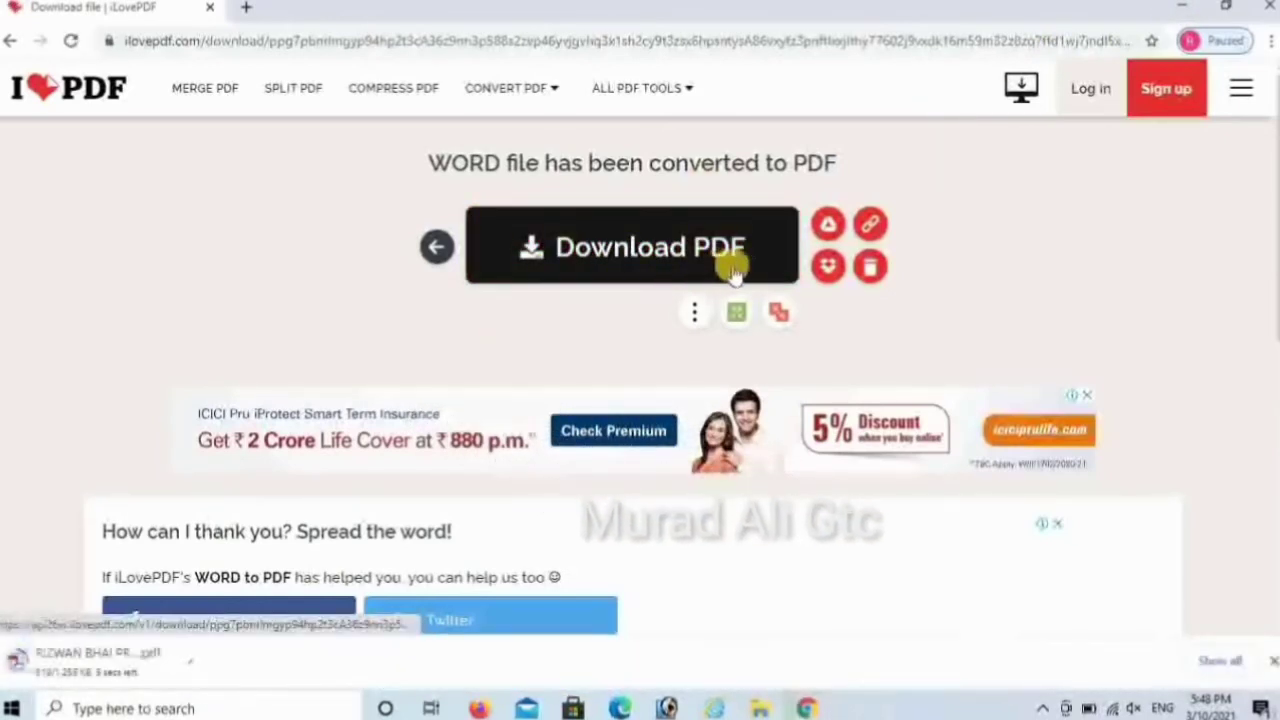
pyautogui.click(737, 262)
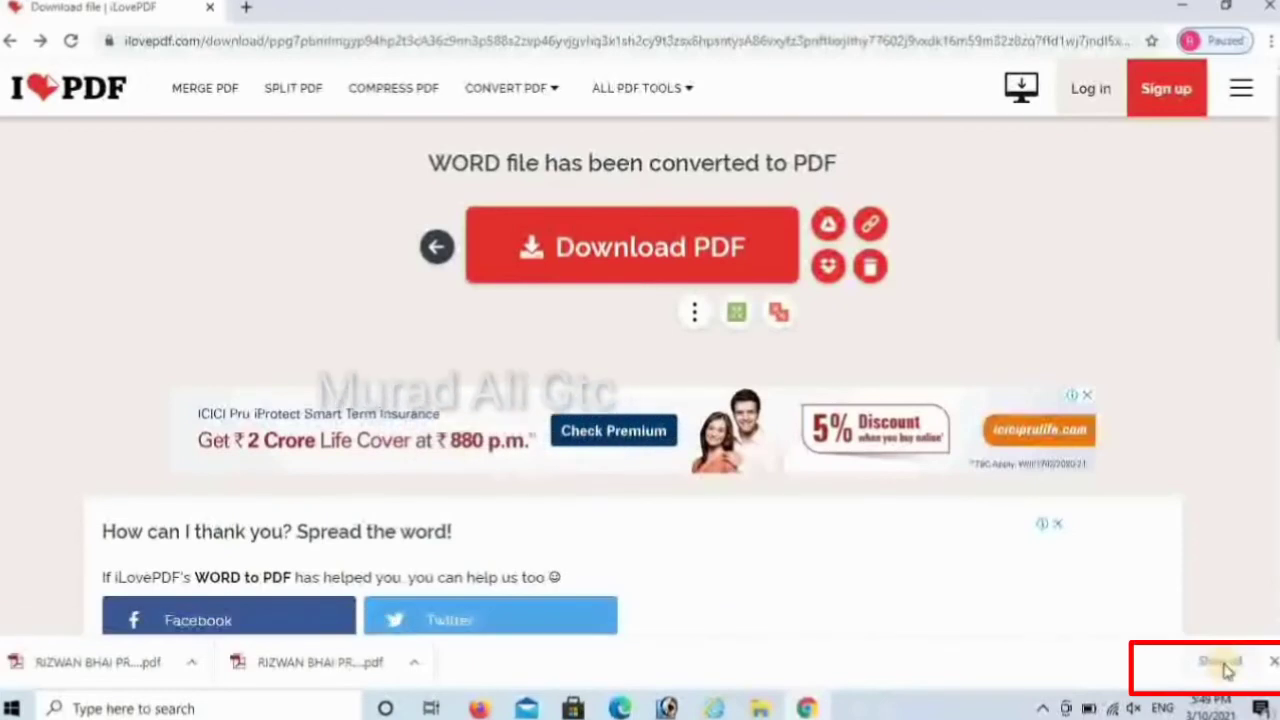
# - Locate the downloaded PDF in its folder via Chrome's downloads and open it in Adobe Reader
pyautogui.click(1224, 666)
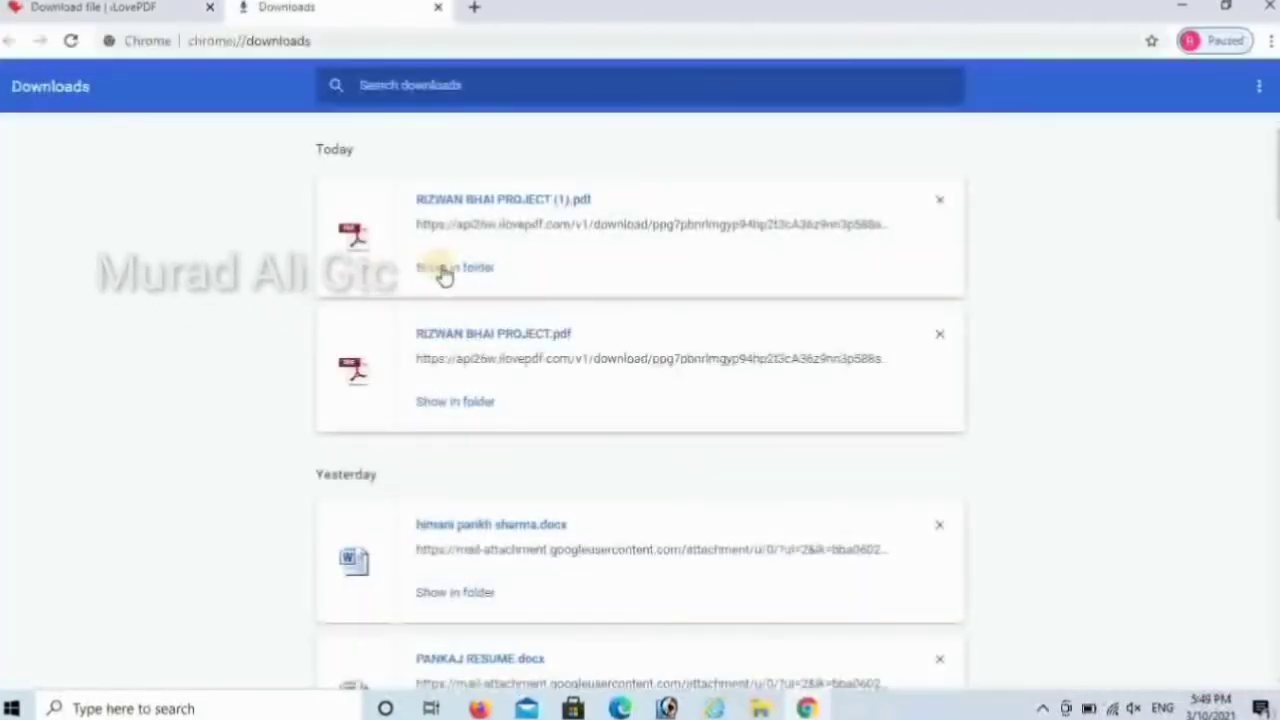
pyautogui.click(480, 268)
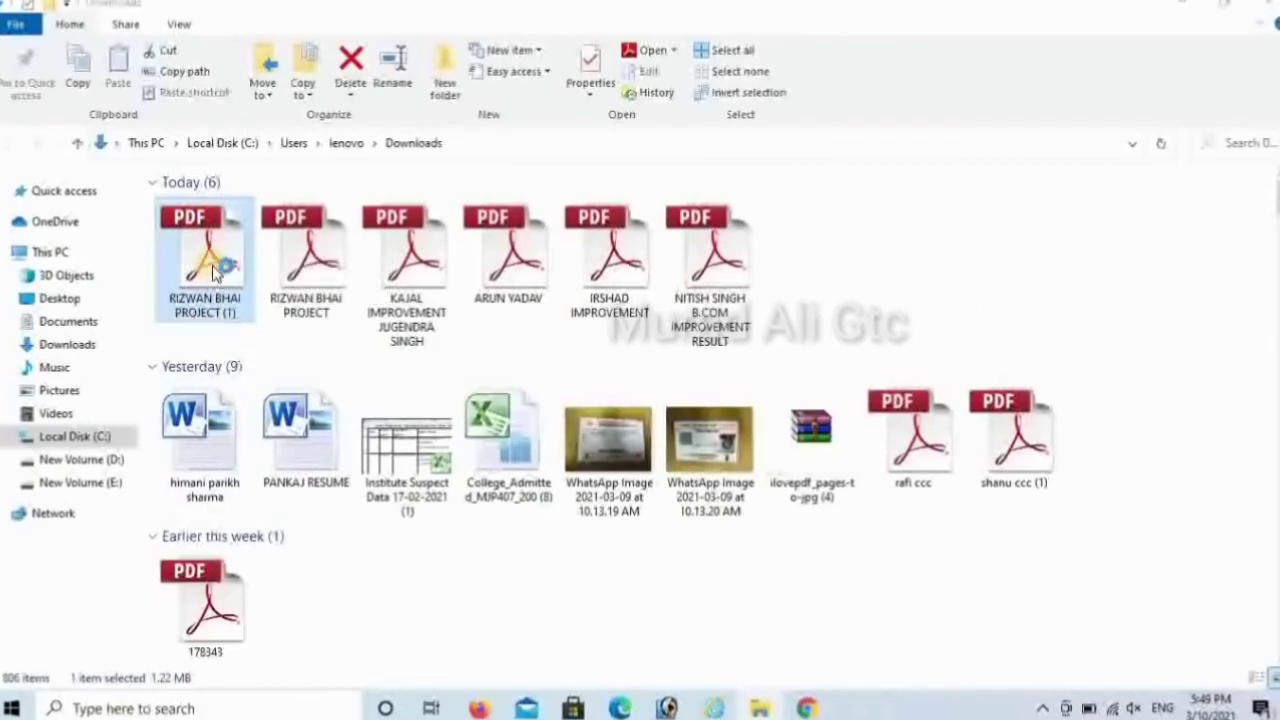
pyautogui.doubleClick(213, 274)
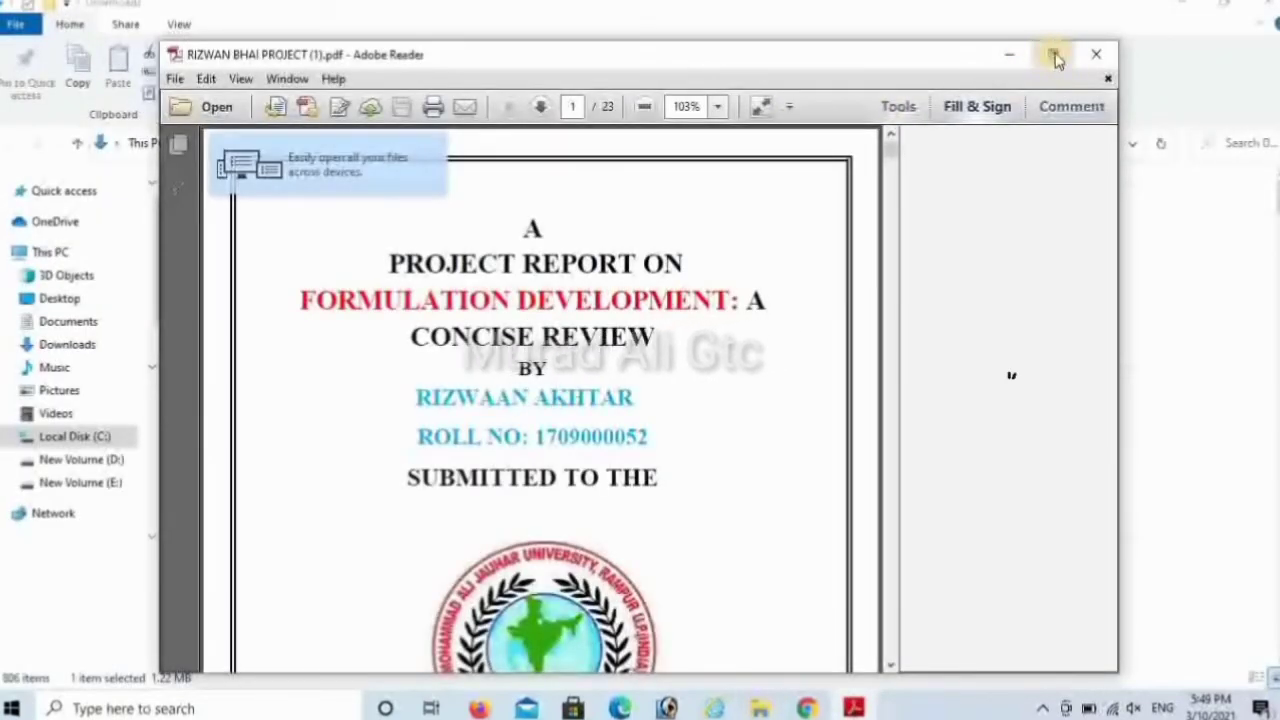
# - Maximize Adobe Reader and scroll through the report's title page
pyautogui.doubleClick(288, 52)
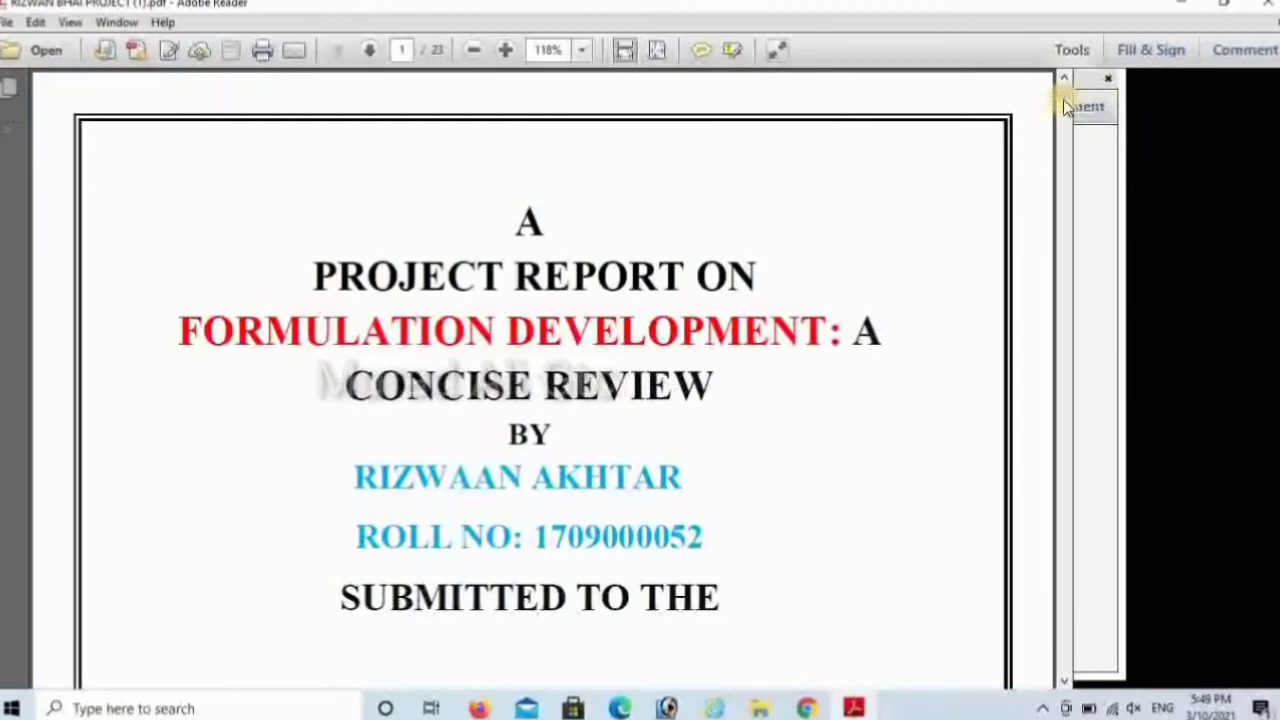
pyautogui.scroll(-10, 843, 214)
pyautogui.moveTo(834, 277); pyautogui.dragTo(816, 246)
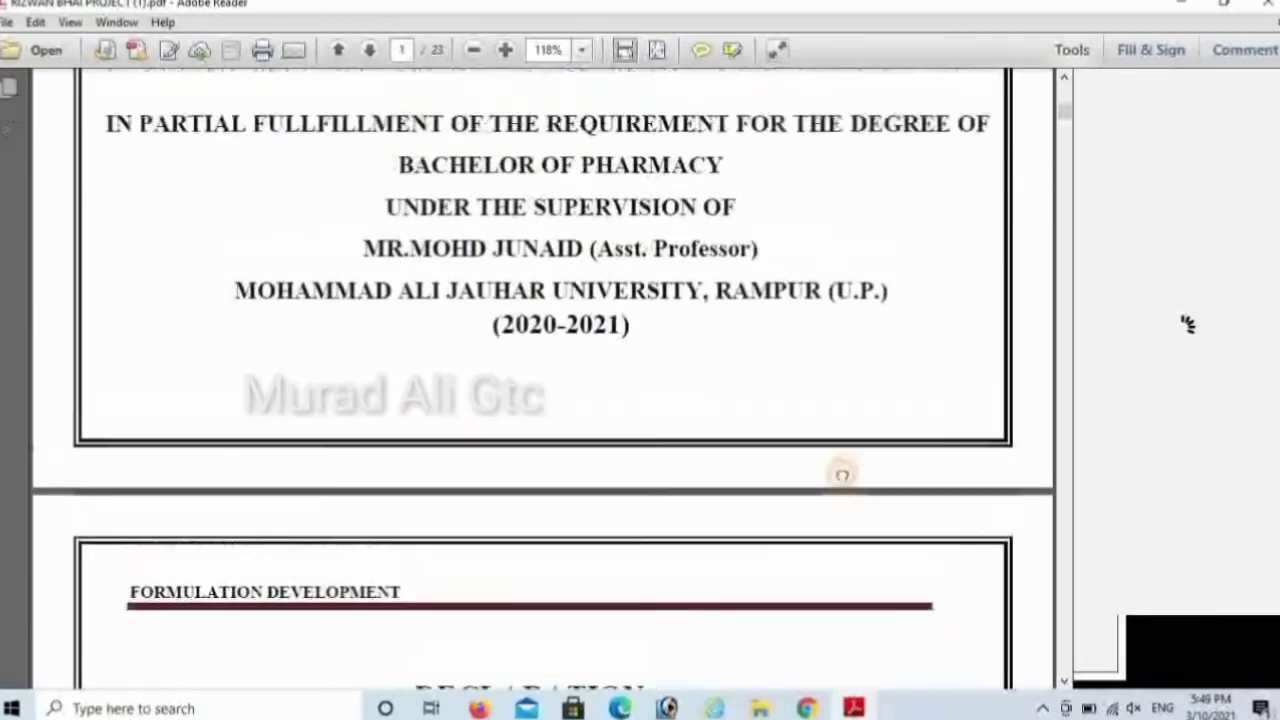
pyautogui.scroll(5, 577, 300)
pyautogui.scroll(1, 577, 300)
pyautogui.scroll(1, 571, 606)
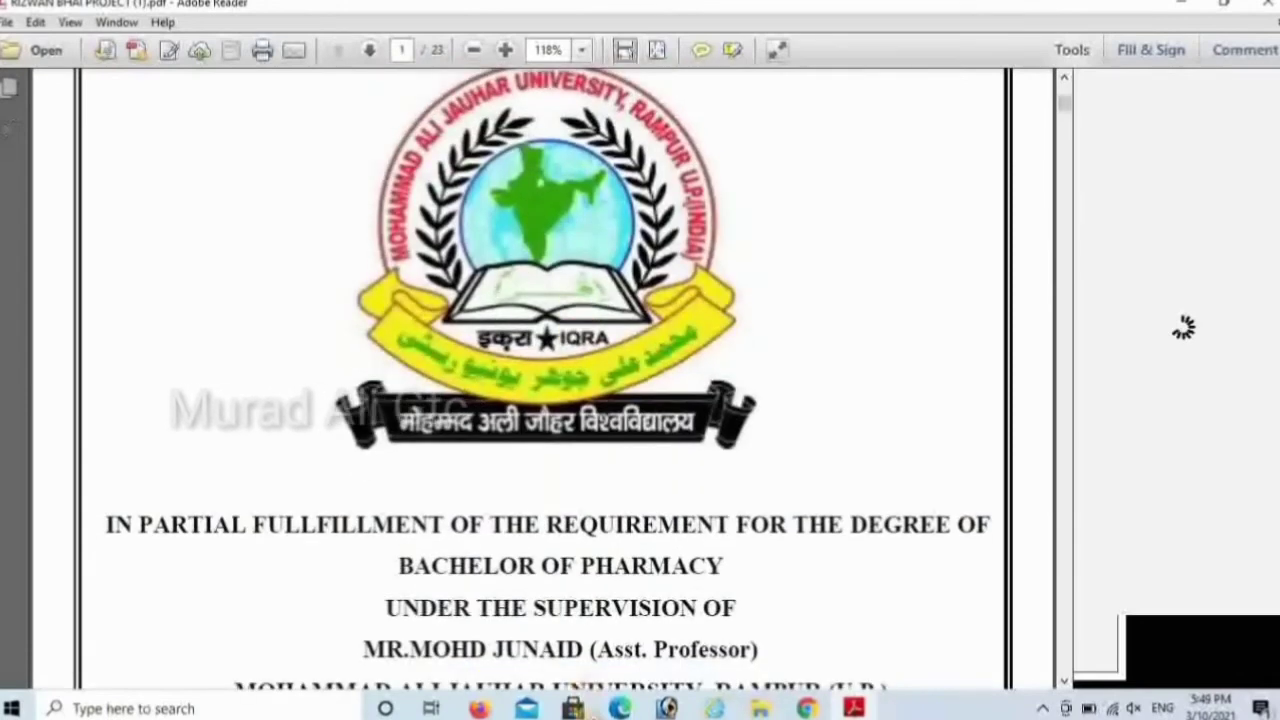
pyautogui.scroll(3, 655, 488)
pyautogui.scroll(2, 663, 294)
pyautogui.scroll(-6, 670, 280)
pyautogui.scroll(-2, 675, 270)
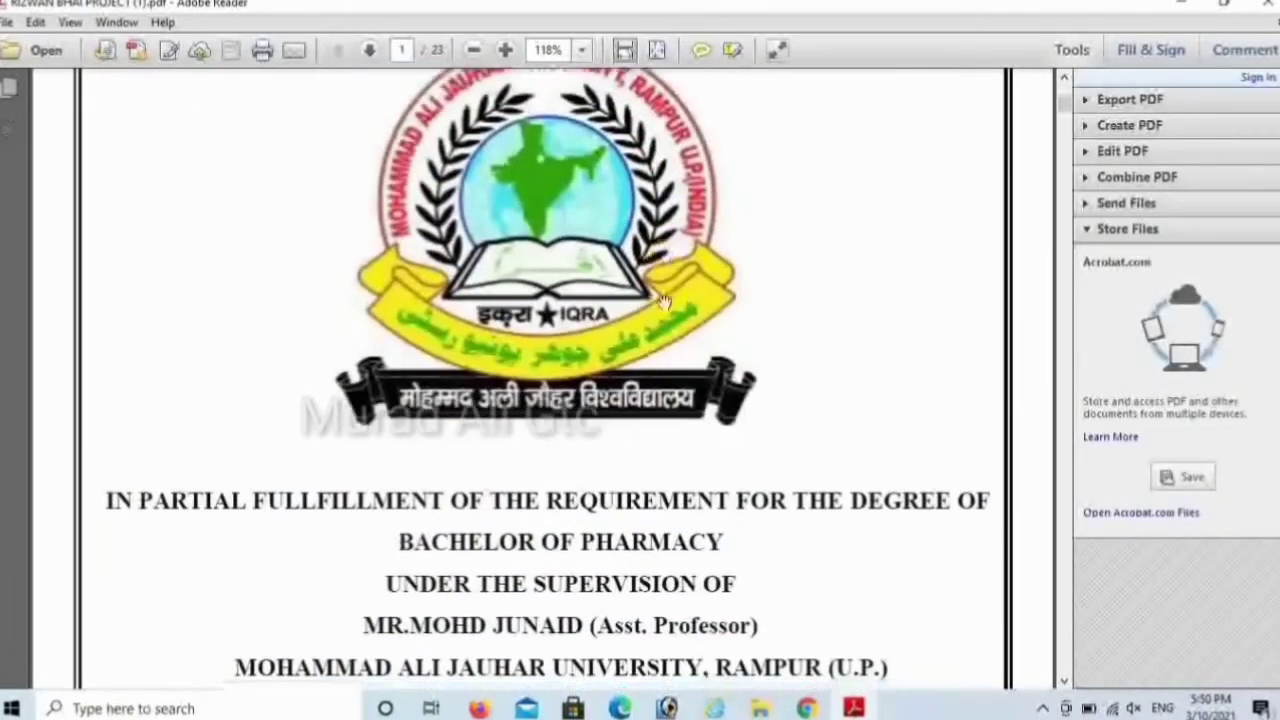
pyautogui.scroll(-2, 678, 263)
pyautogui.scroll(-3, 679, 263)
pyautogui.scroll(8, 686, 106)
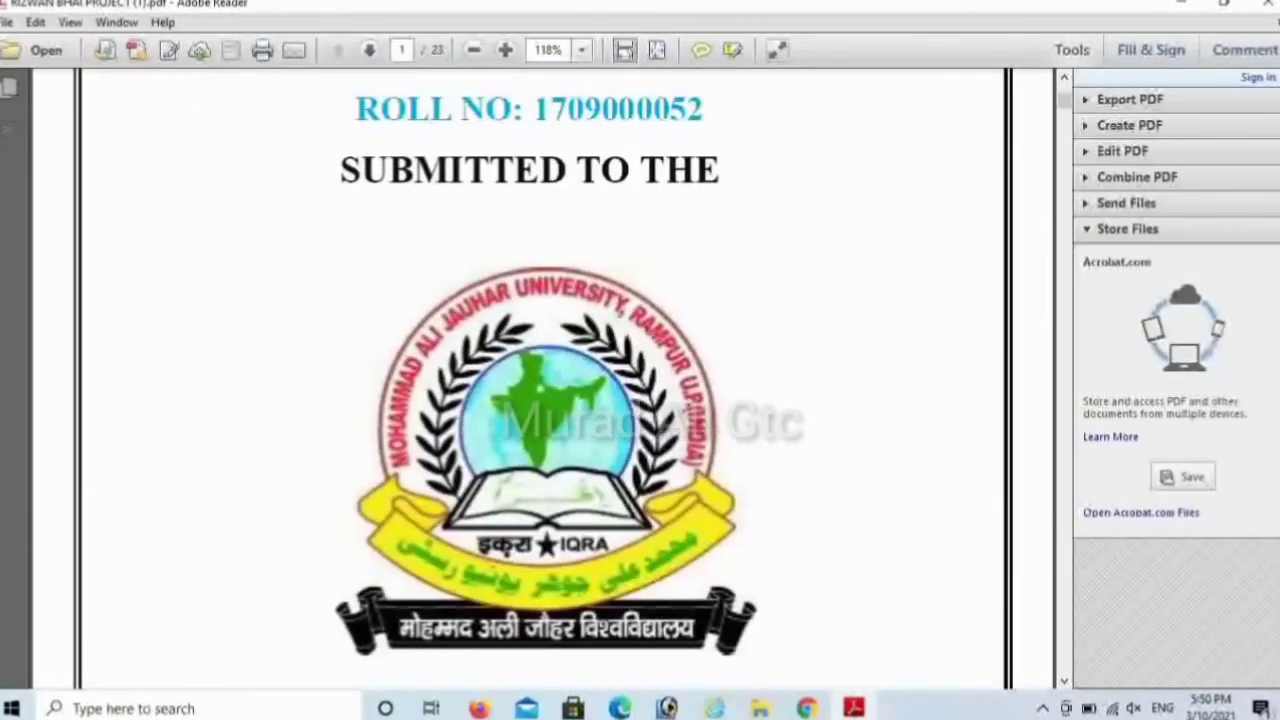
pyautogui.moveTo(667, 708)
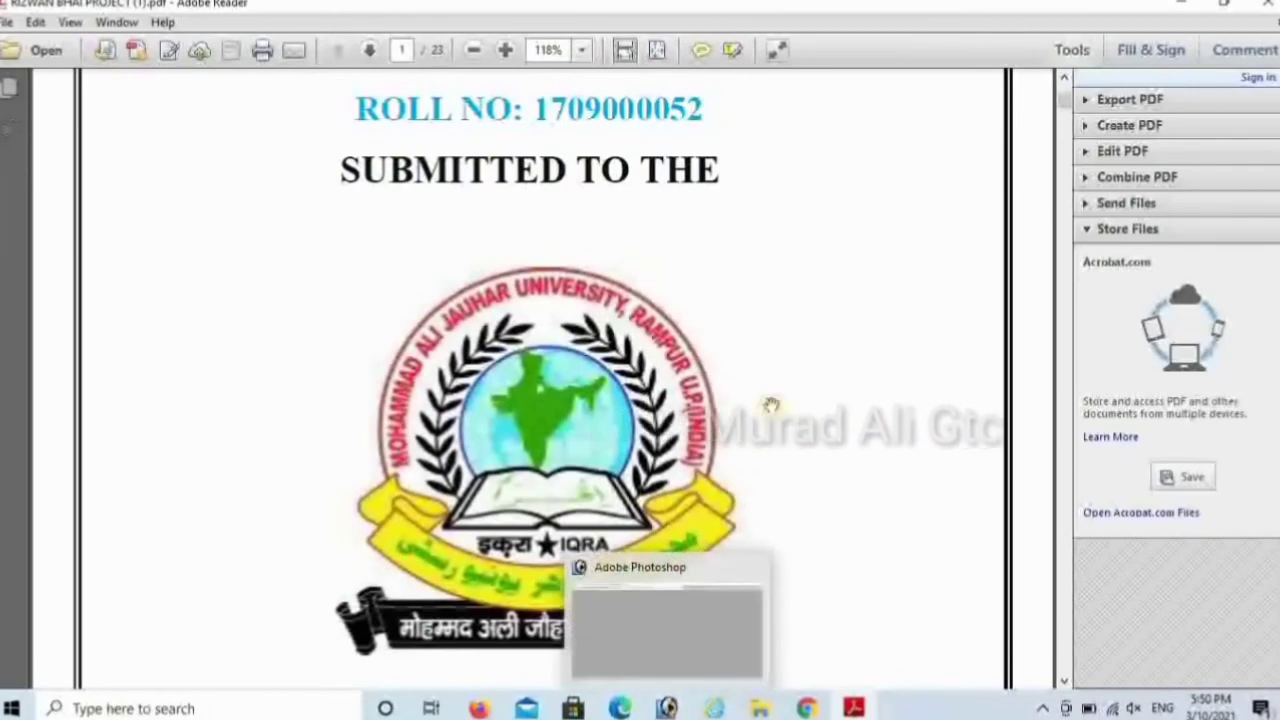